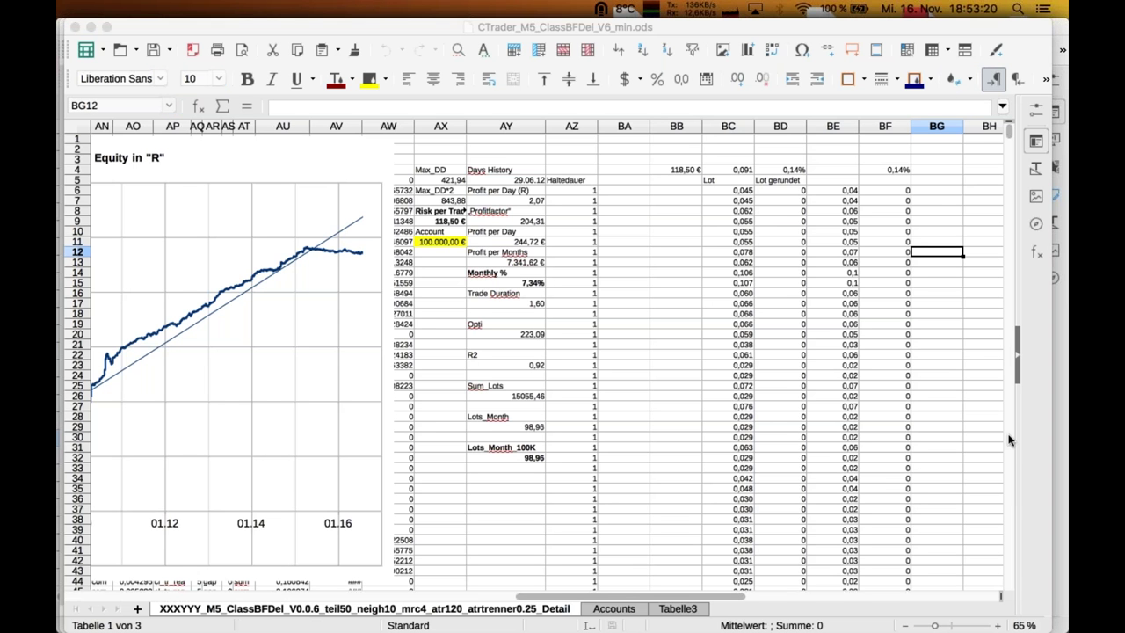
- Examine the full Class Trading M5 equity chart from 01.04 to 01.16 at 75% zoom
left_click(997, 626)
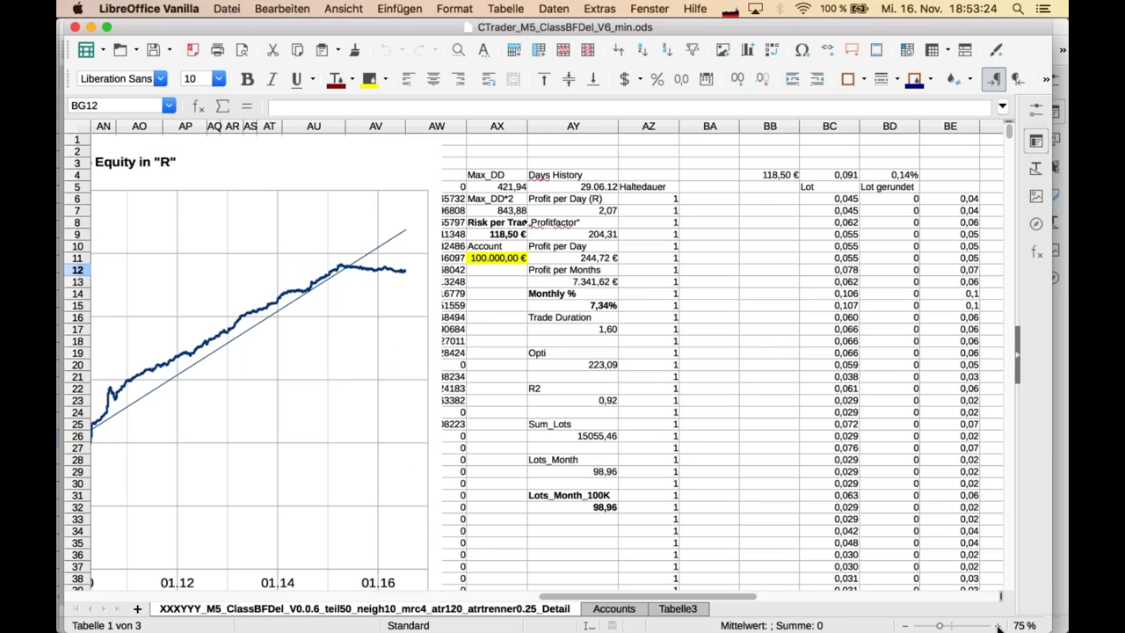
left_click(502, 308)
key("Left")
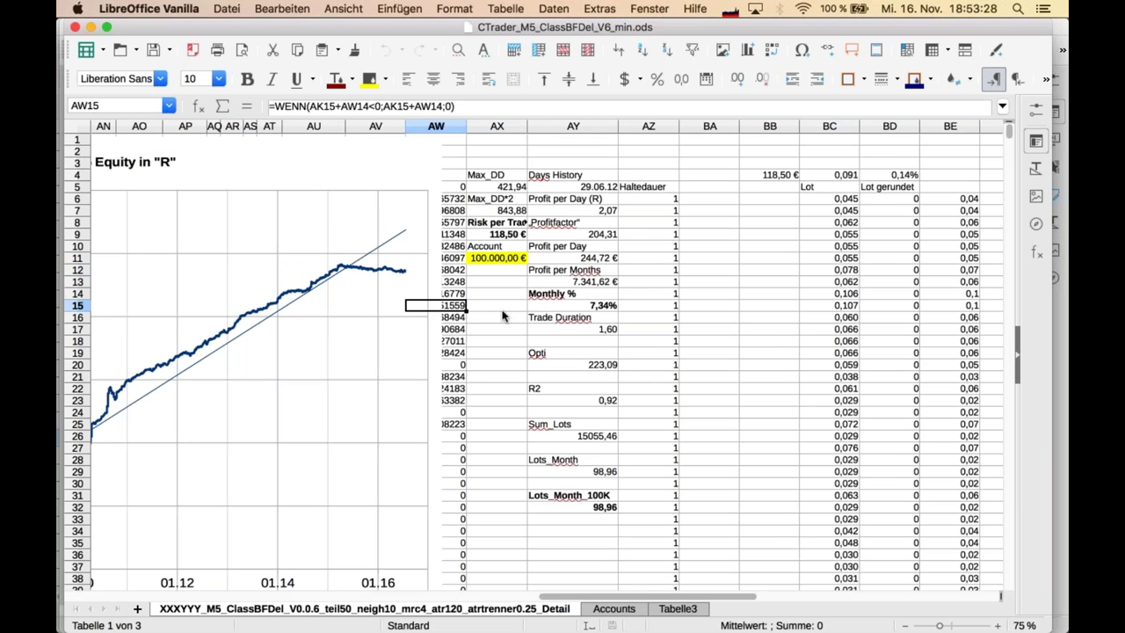
key("Left")
key("Left")
key("Left")
key("Left")
key("Left")
key("Left")
key("Left")
key("Left")
key("Left")
key("Left")
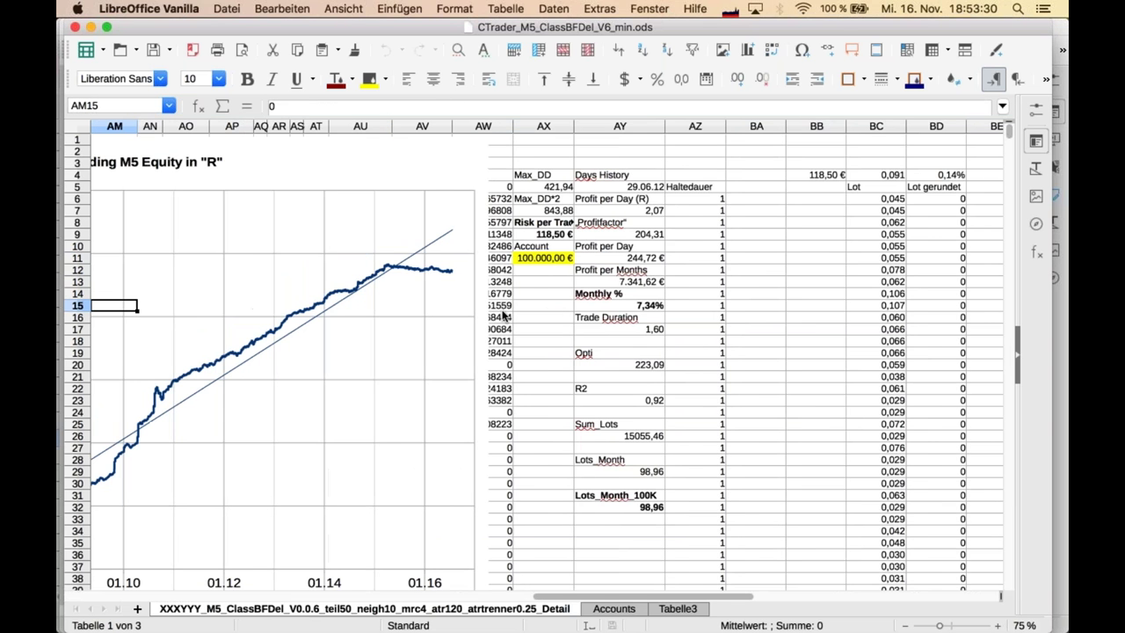
key("Left")
key("Left")
key("Left")
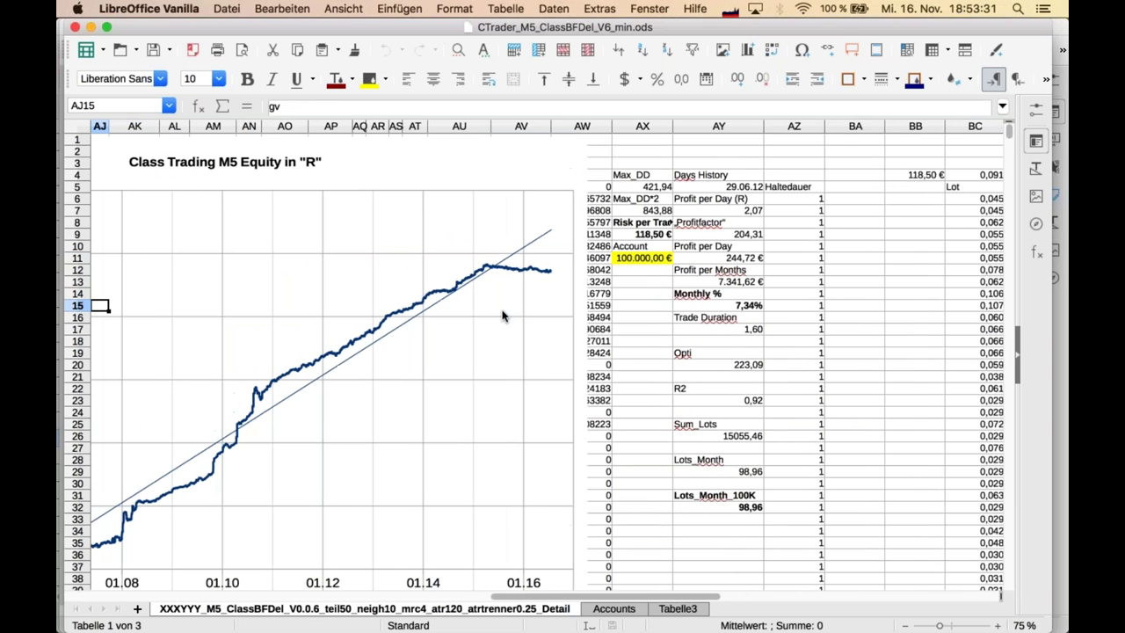
key("Left")
key("Left")
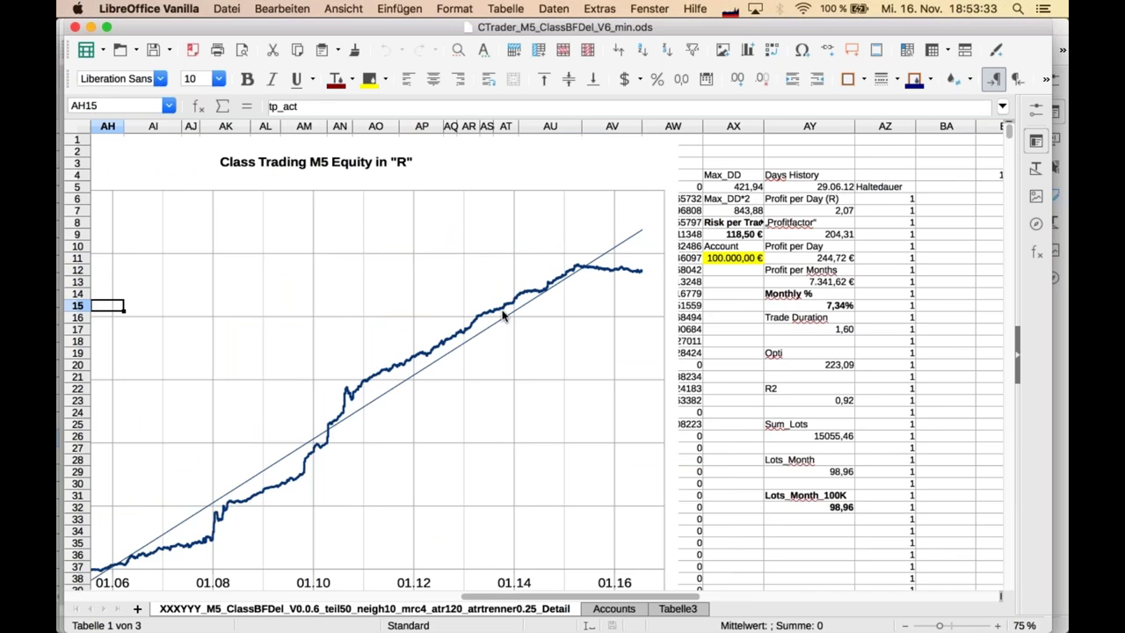
scroll(504, 317, "left", 1)
key("Left")
key("Left")
key("Left")
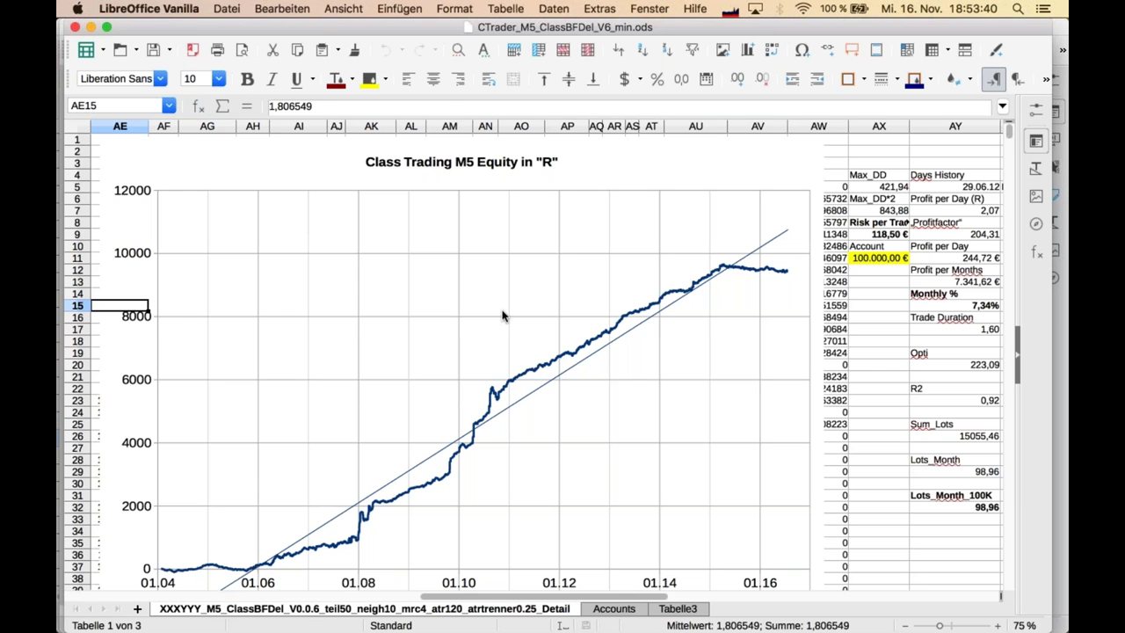
- Return along row 15 to the key figures and the lot columns beyond the equity chart, up to the formula in BE15
key("Right")
key("Right")
key("Right")
key("Right")
key("Right")
key("Right")
key("Right")
key("Right")
key("Right")
key("Right")
key("Right")
key("Right")
key("Right")
key("Right")
key("Right")
key("Right")
key("Right")
key("Right")
key("Right")
key("Right")
key("Right")
key("Right")
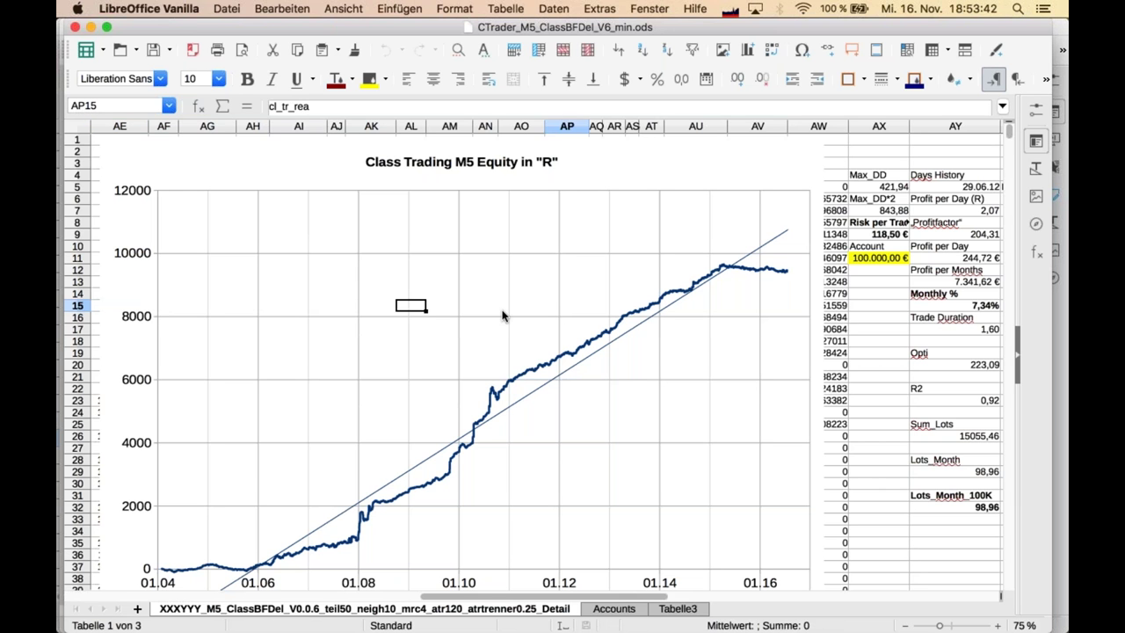
key("Right")
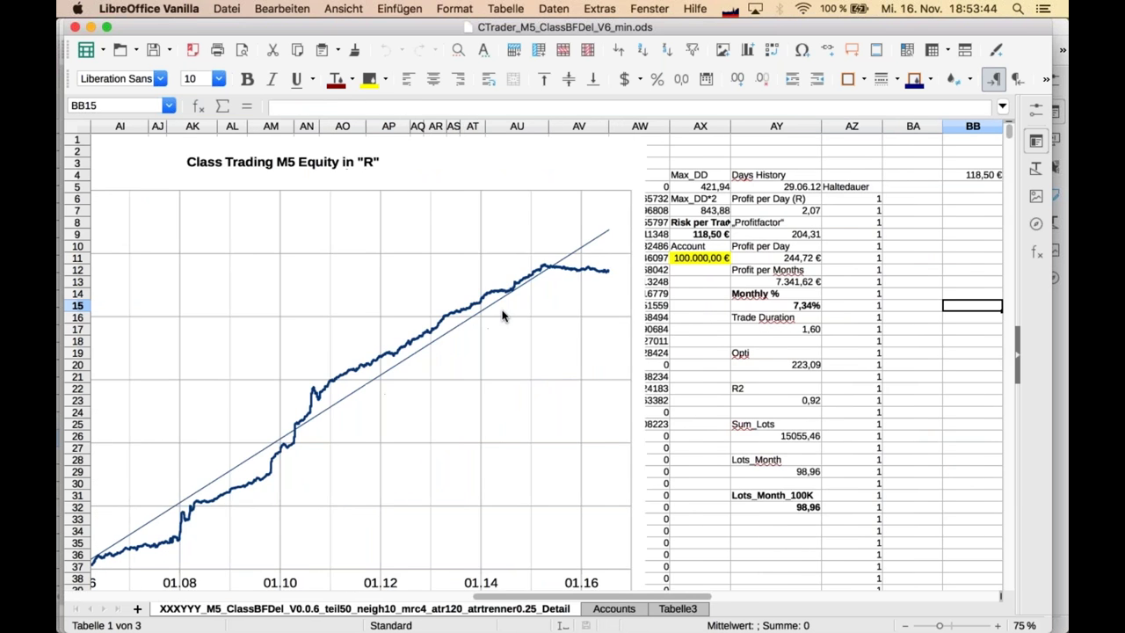
key("Right")
key("Right")
key("Right")
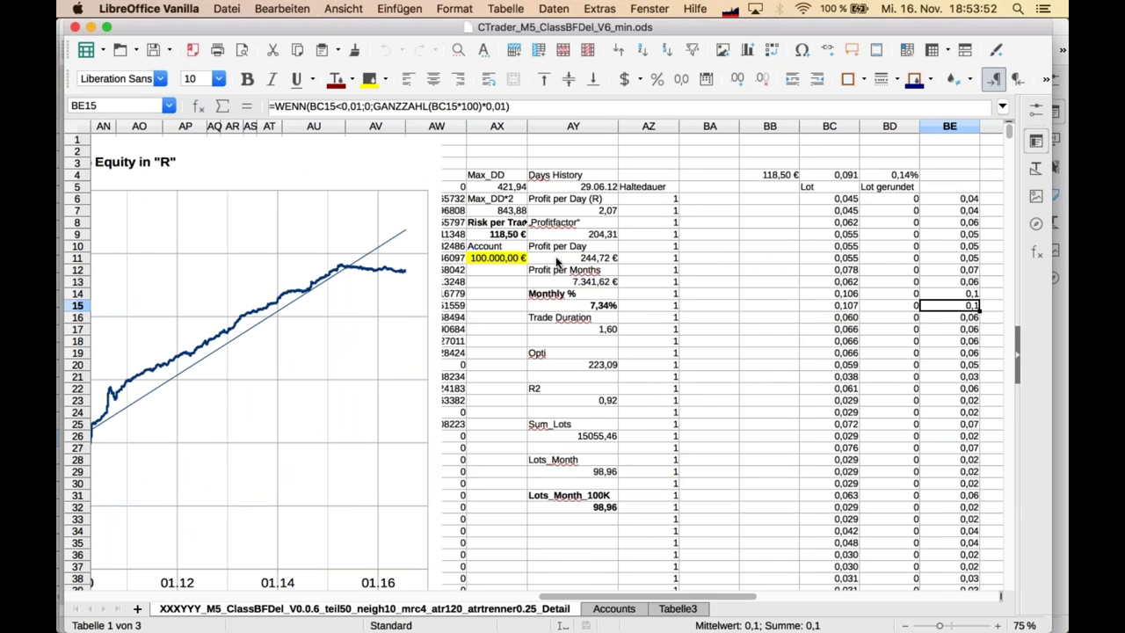
- Examine the Profit per Day formula in AY11 and the row 11 cells through the lot columns beside it
left_click(560, 261)
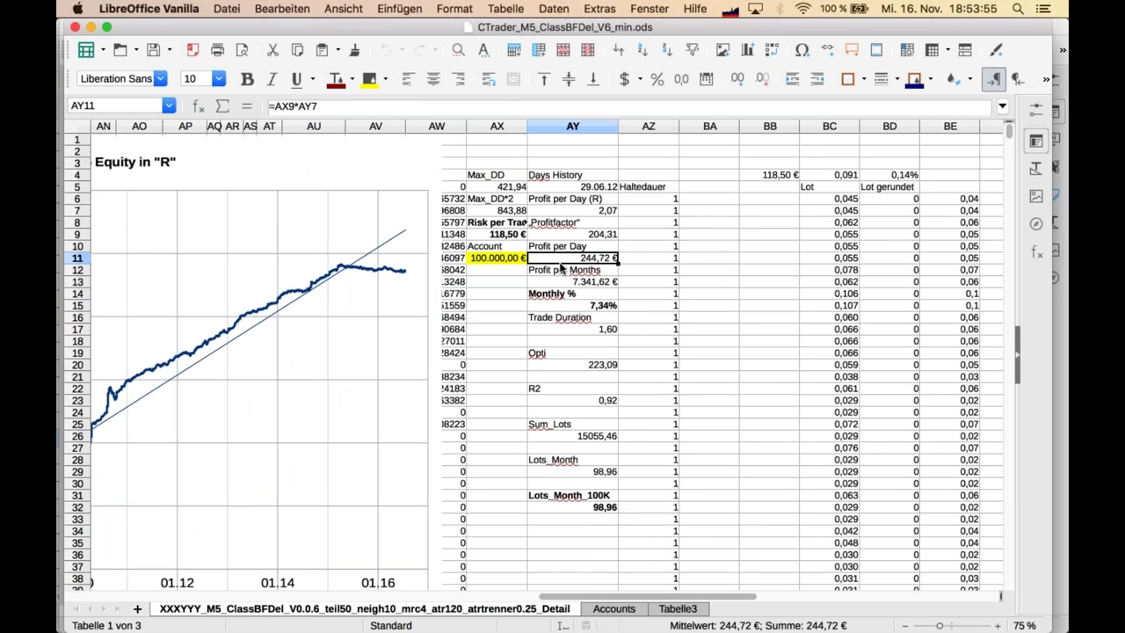
key("Right")
key("Right")
key("Right")
key("Right")
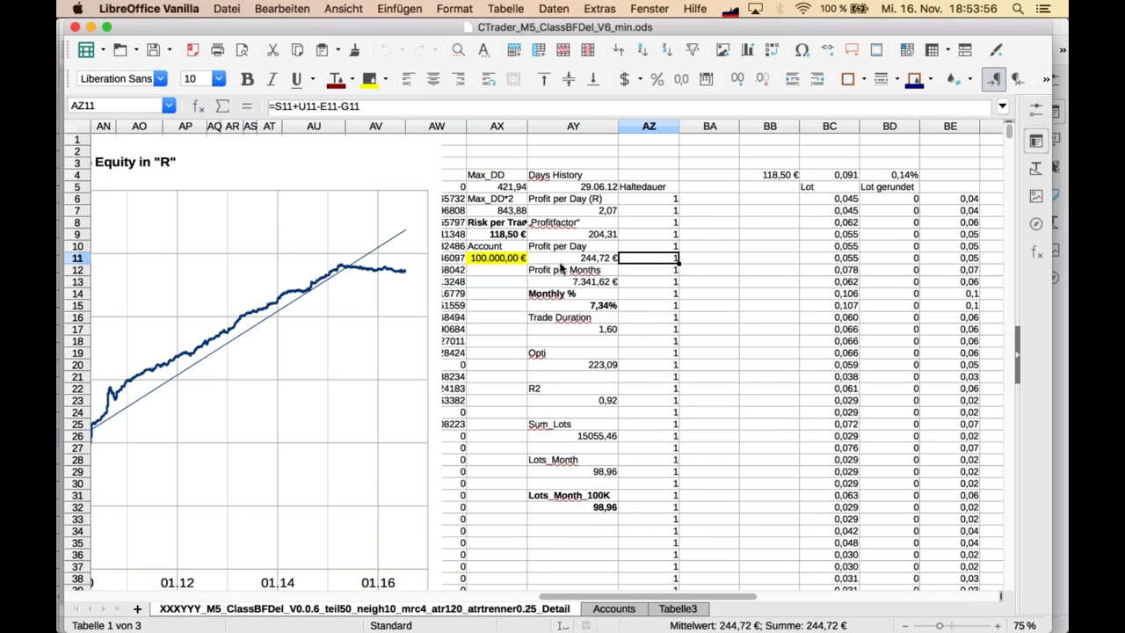
key("Right")
key("Right")
key("Right")
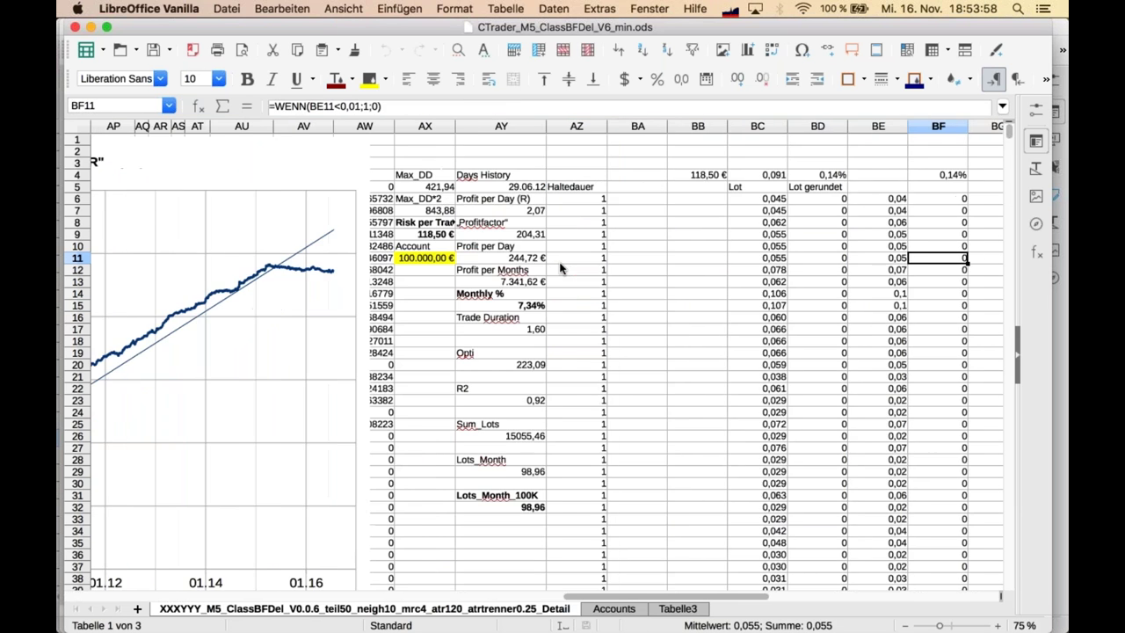
key("Right")
key("Right")
key("Right")
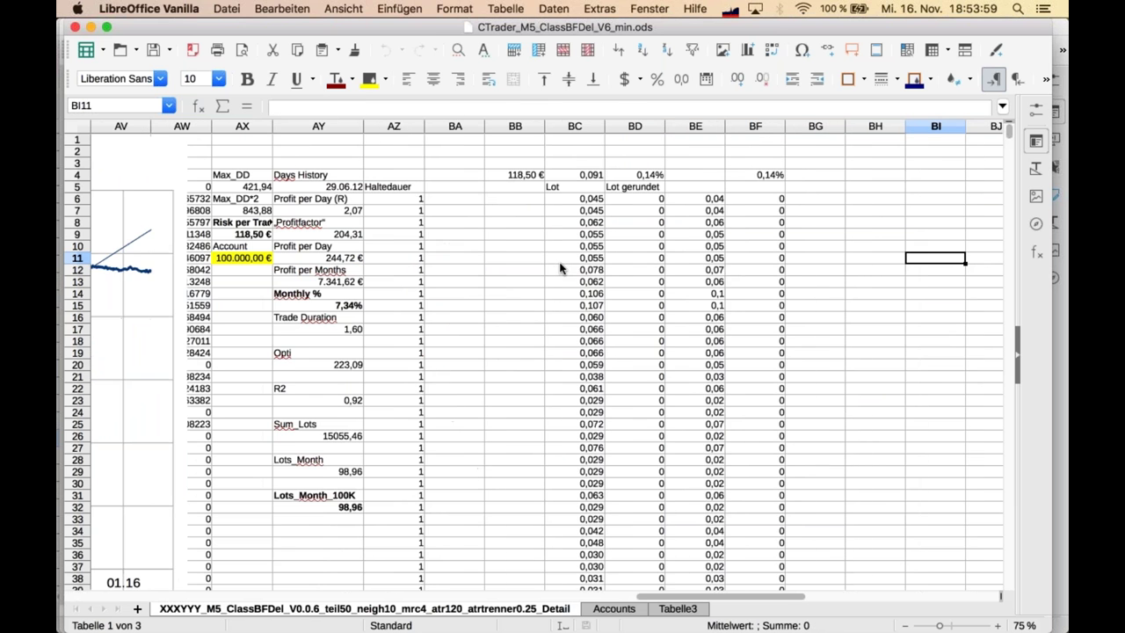
key("Right")
- Examine the lot size, rounded lot and below-minimum check formulas in cells BC10 to BF10
left_click(526, 247)
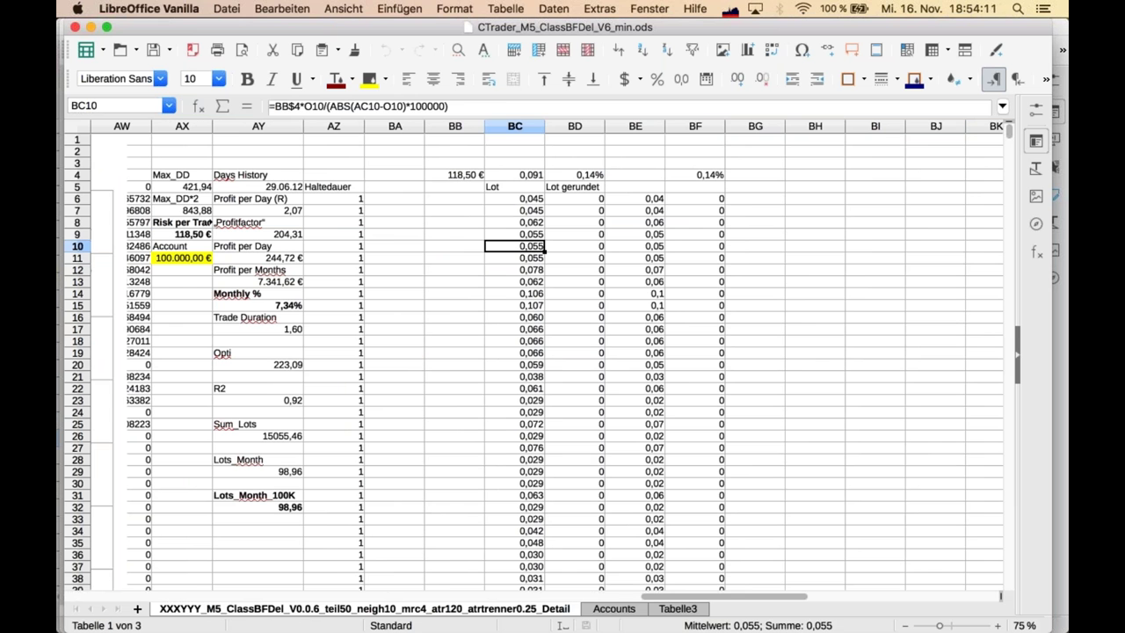
key("Right")
key("Right")
key("Right")
key("Right")
key("Right")
key("Right")
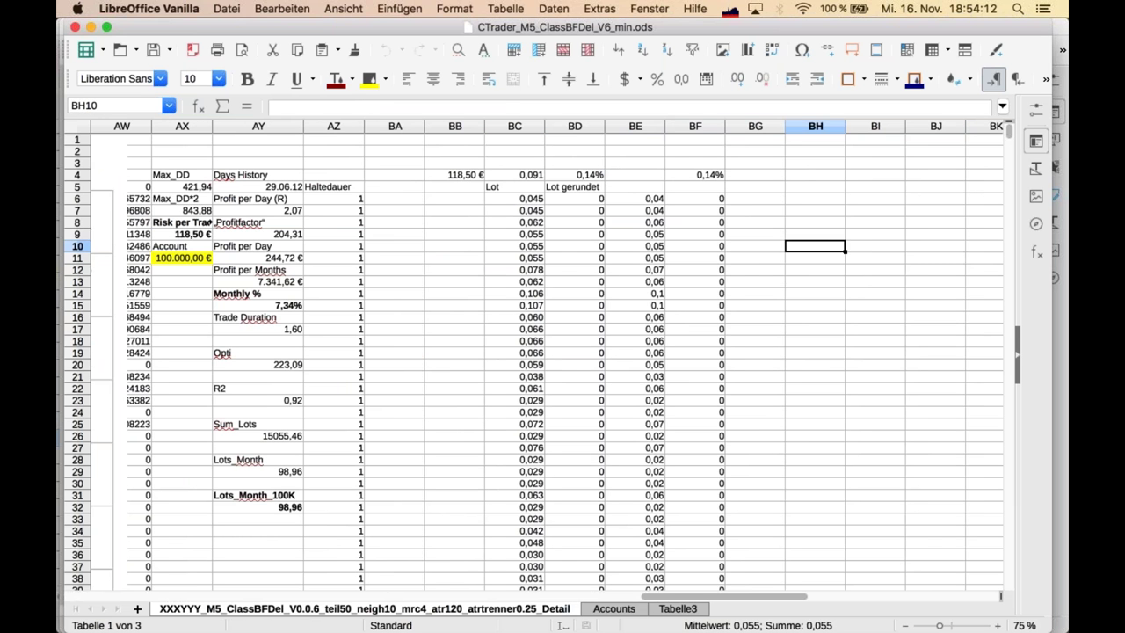
key("Left")
key("Left")
key("Left")
key("Left")
key("Left")
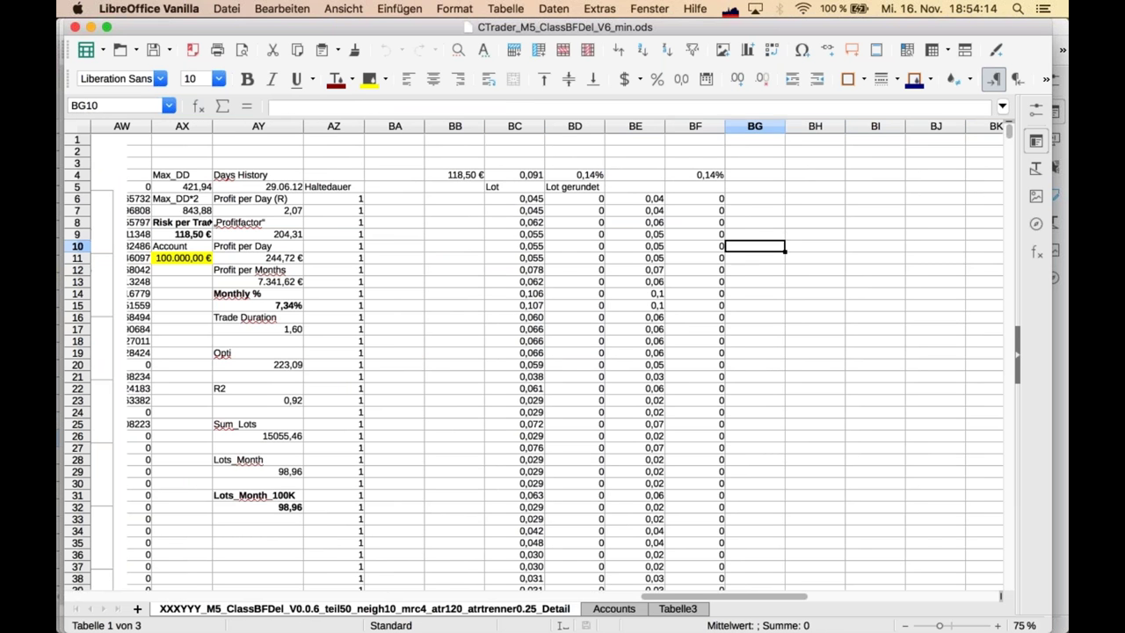
key("Left")
key("Right")
key("Right")
key("Right")
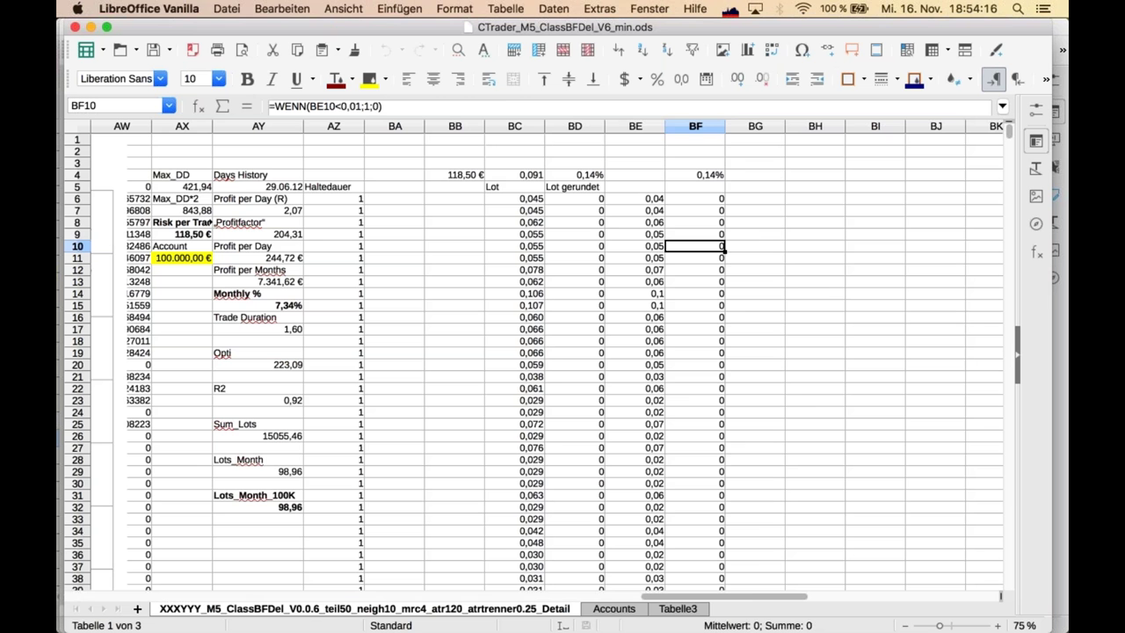
key("Left")
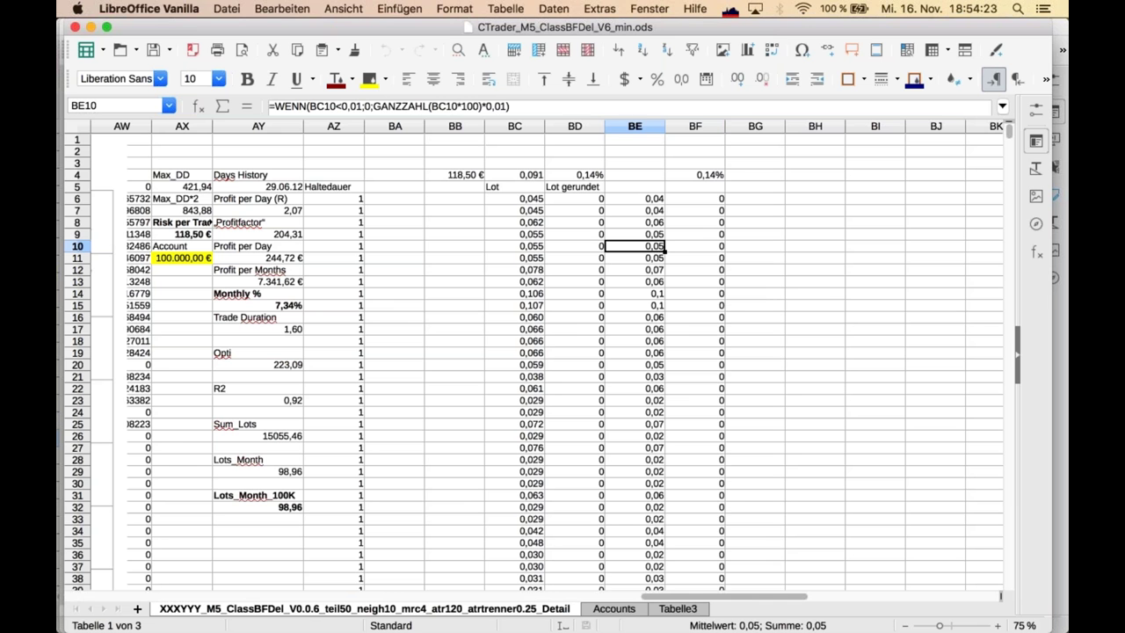
left_click(575, 246)
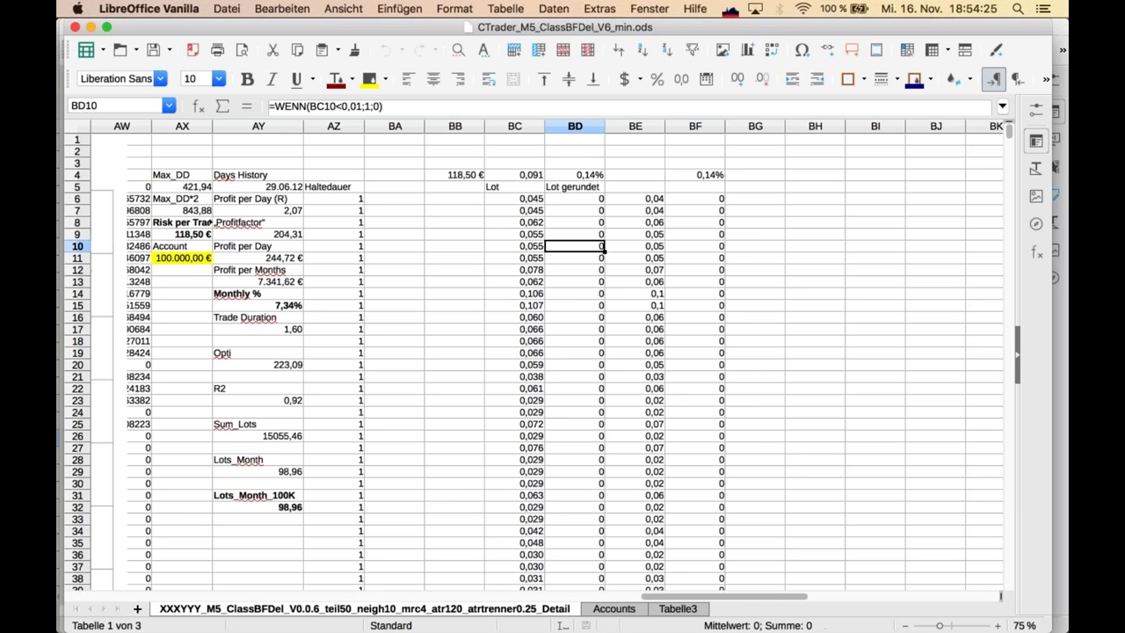
left_click(635, 246)
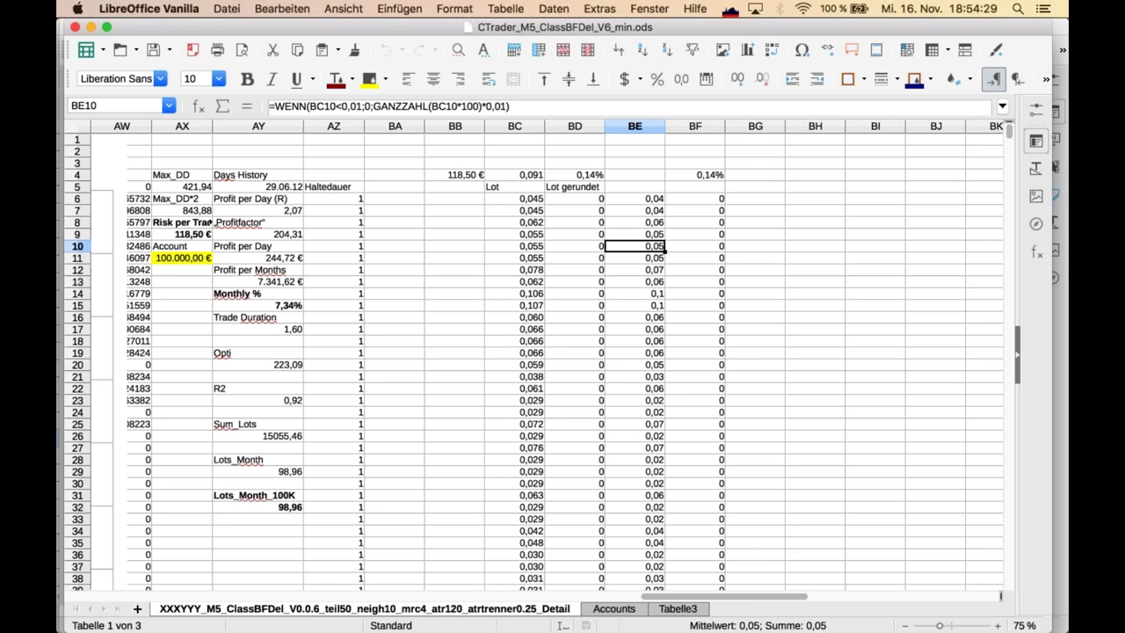
- Set the account size in cell AX11 to 20000
key("Left")
key("Left")
key("Left")
key("Left")
key("Left")
key("Left")
key("Left")
key("Left")
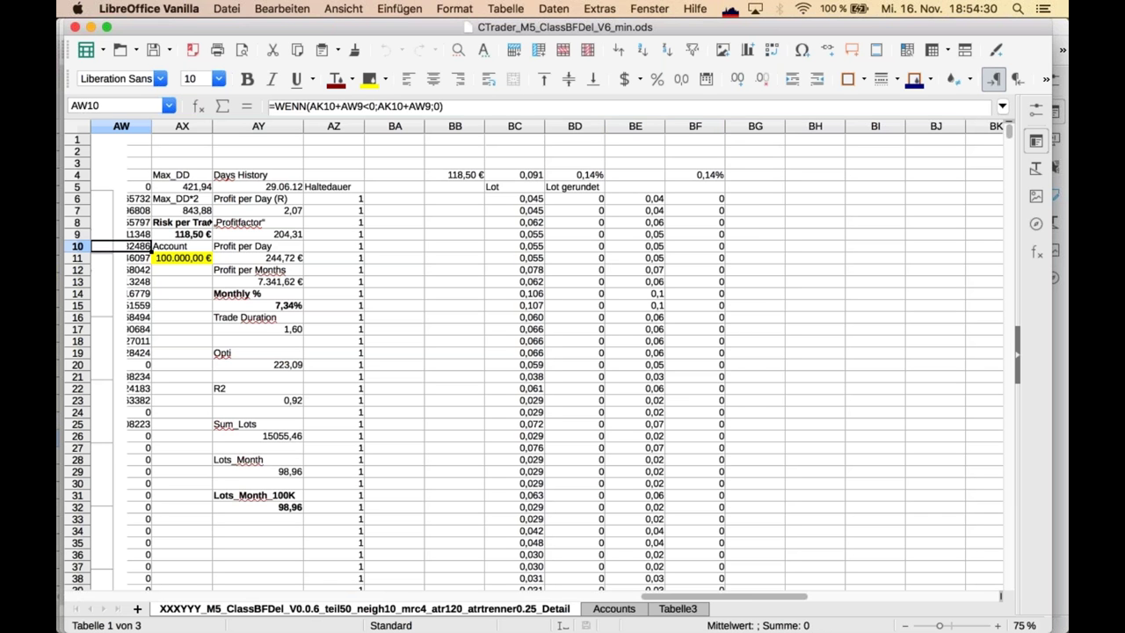
key("Right")
key("Down")
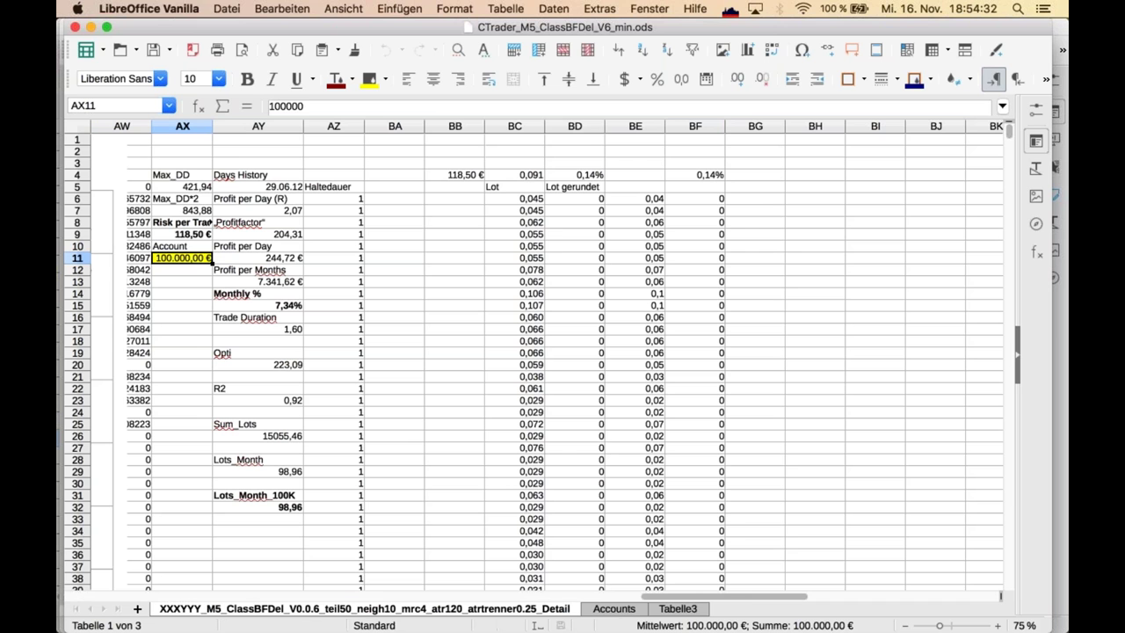
type("20000")
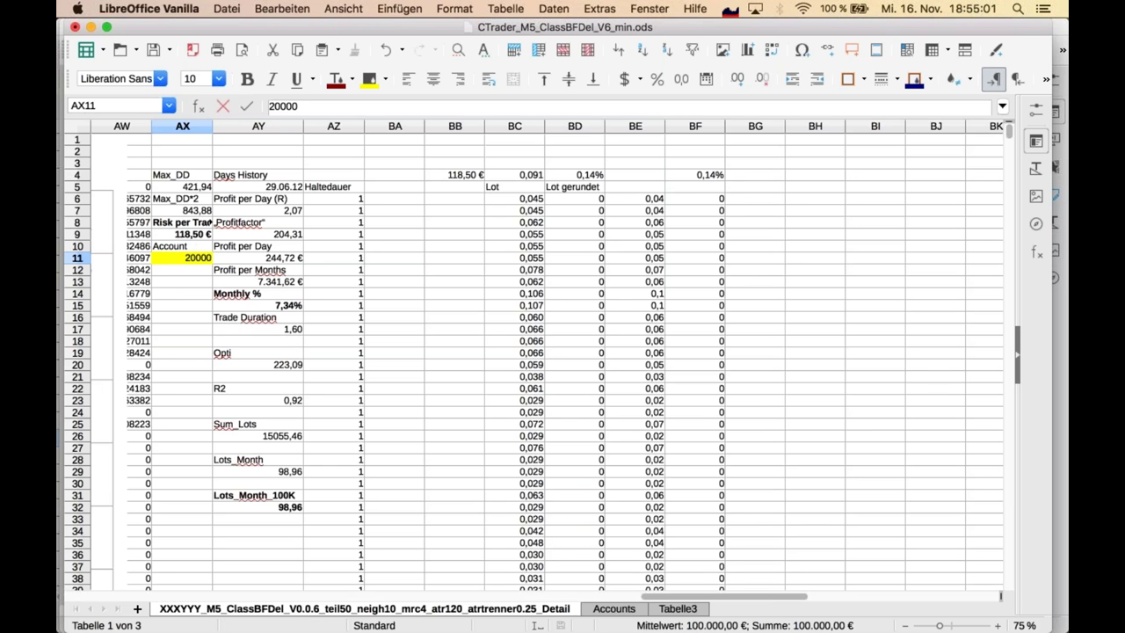
key("Return")
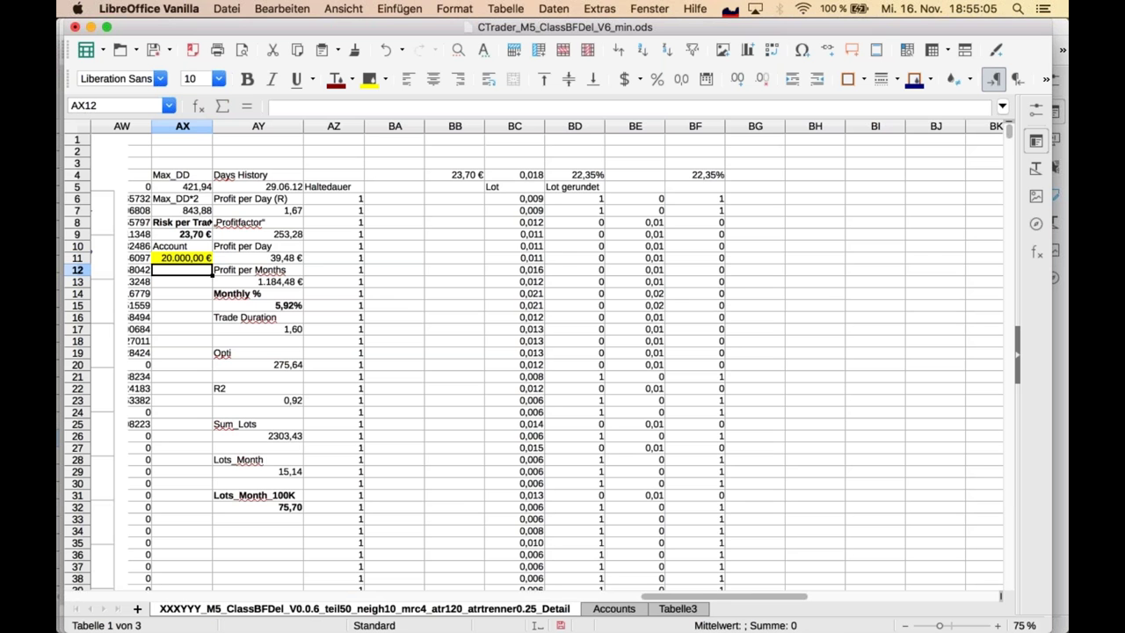
- Examine the recalculated lot size, rounded lot and rejected-trade check formulas in cells BC6 to BF6
key("Right")
key("Right")
key("Right")
key("Up")
key("Up")
key("Up")
key("Up")
key("Up")
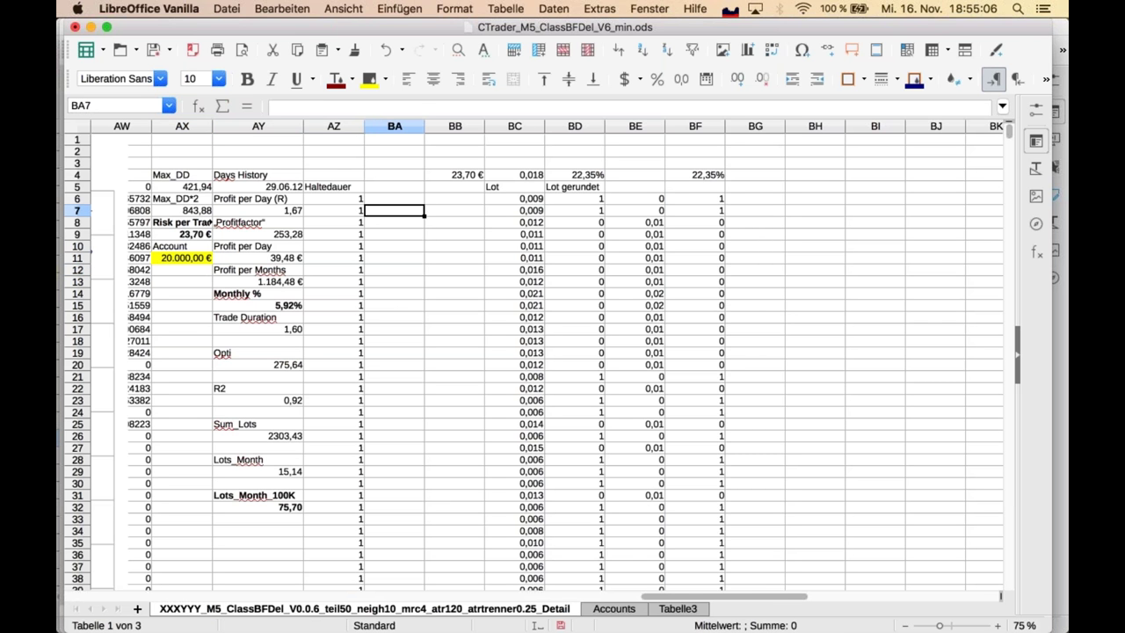
key("Up")
key("Right")
key("Right")
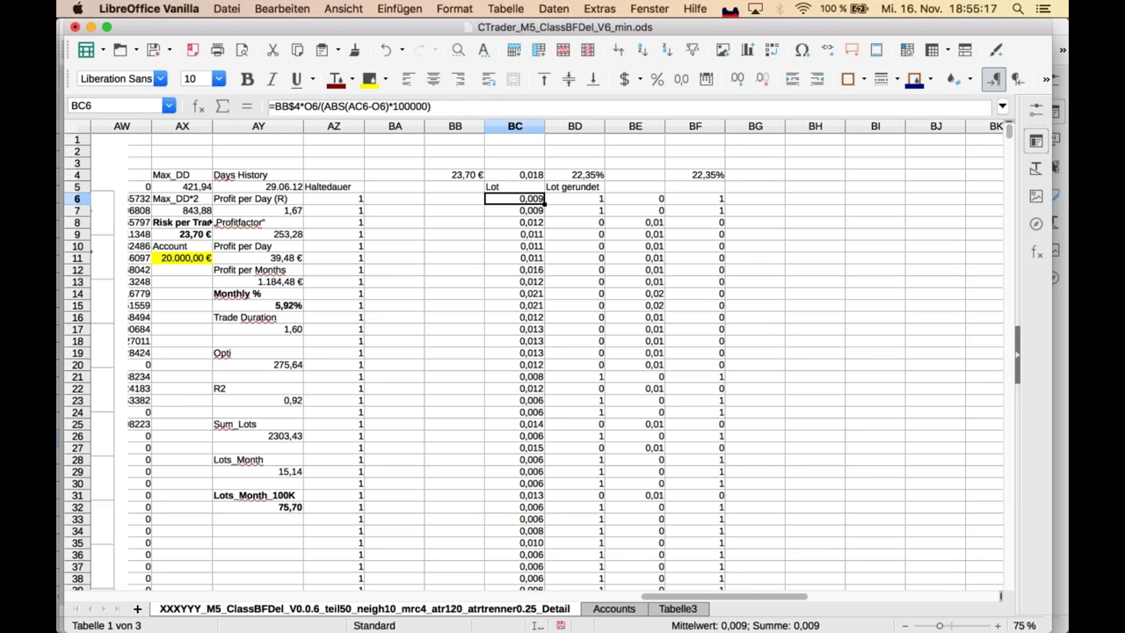
left_click(575, 199)
left_click(634, 198)
left_click(694, 199)
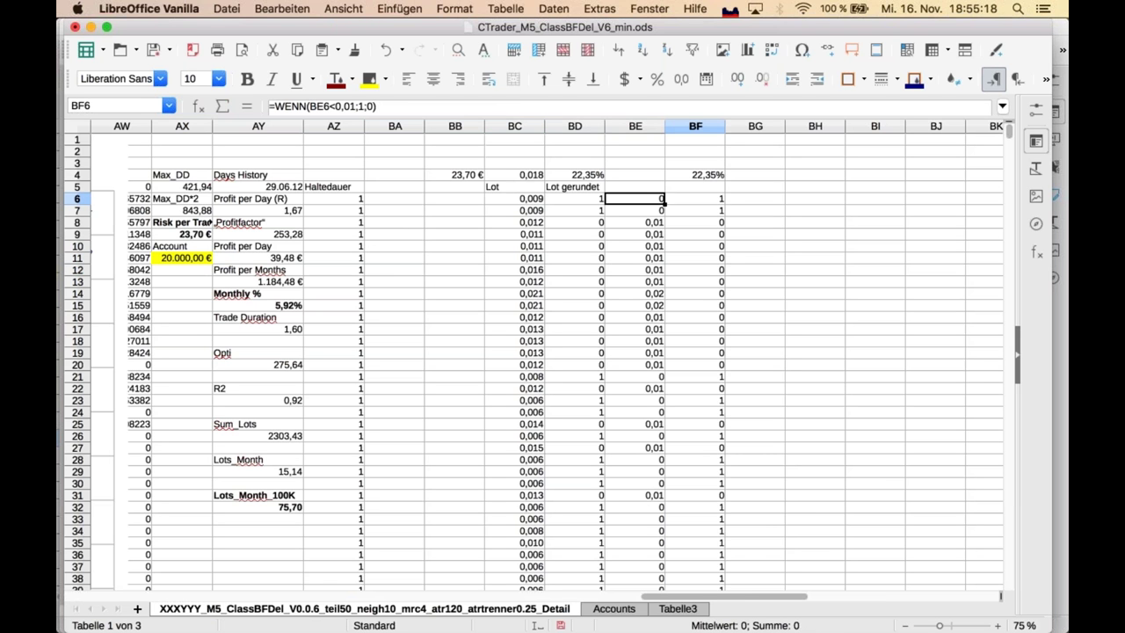
left_click(634, 199)
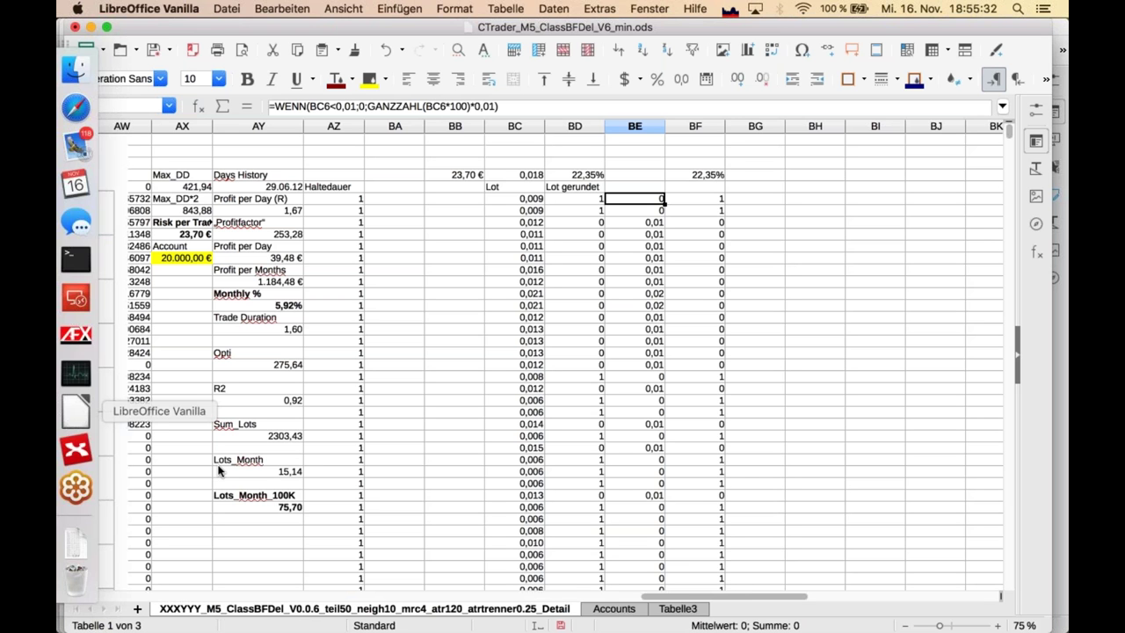
- View the table and chart comparing monthly profit and lots by account size on the Accounts sheet
left_click(613, 609)
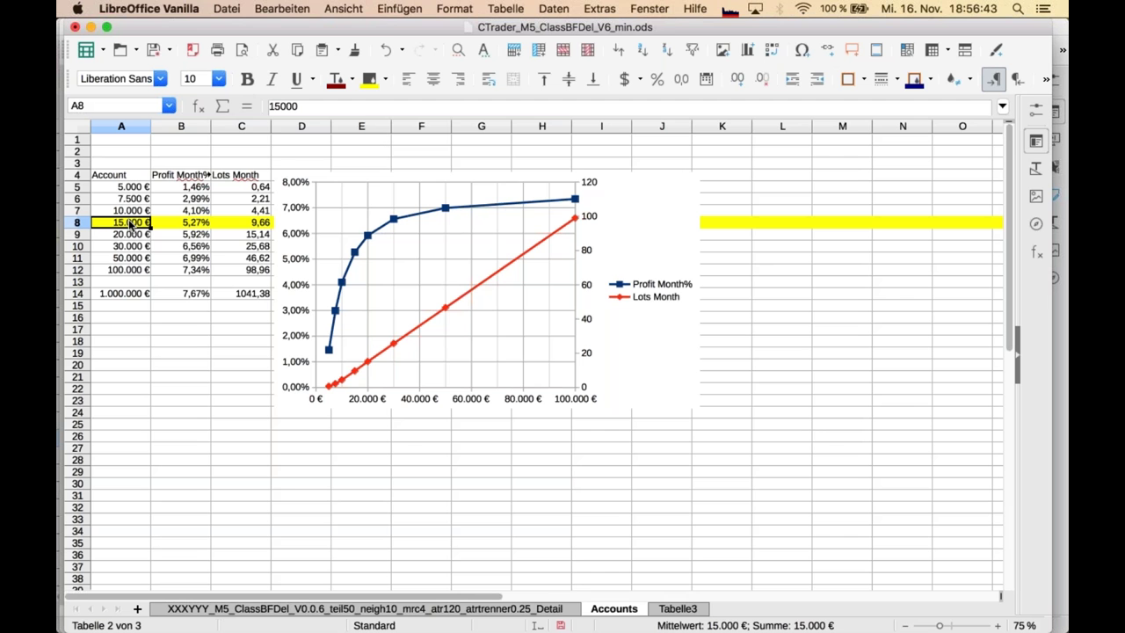
- Switch to the presentation Webinar_ArgusFX_20161116_ClassTradingGerman.odp and advance to the slide "Kennzahlen Class Trading M5"
left_click(647, 11)
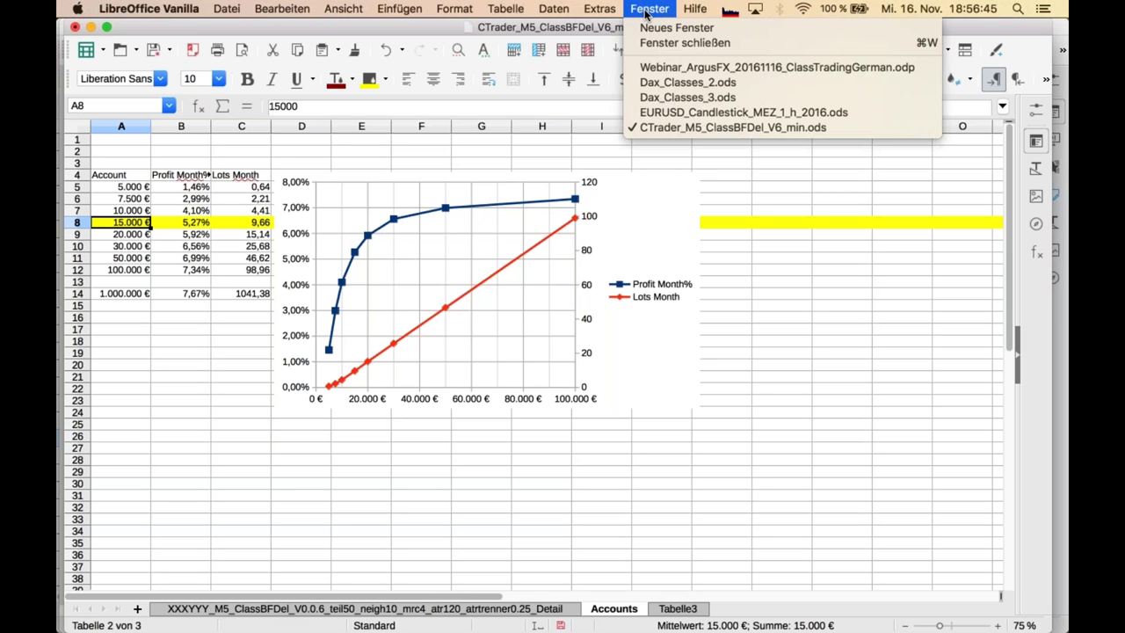
left_click(670, 67)
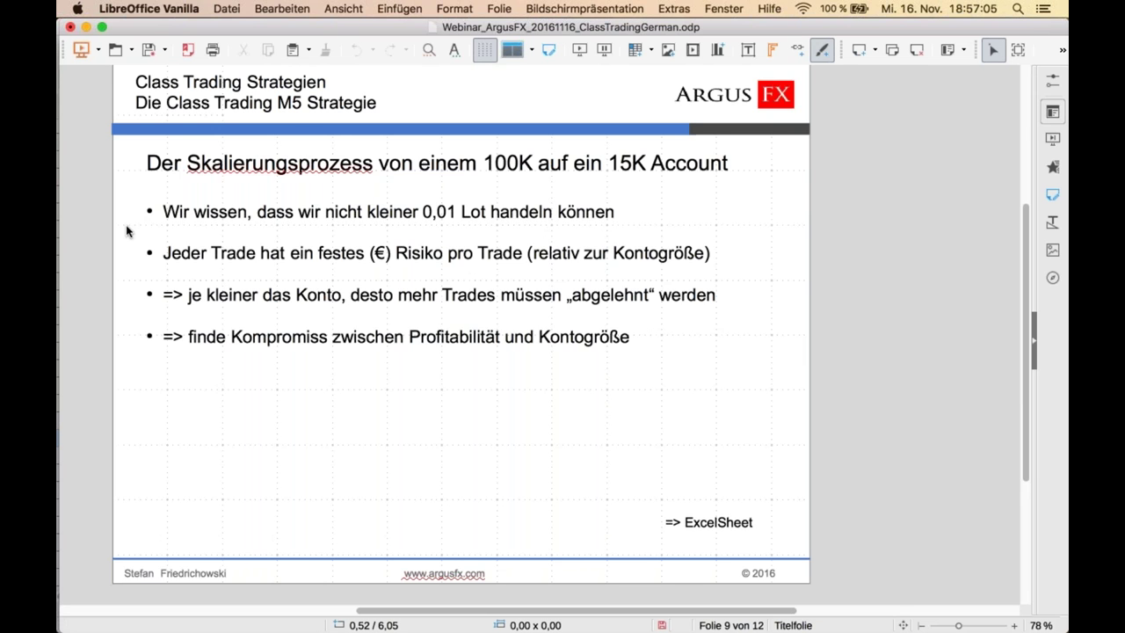
key("Page_Down")
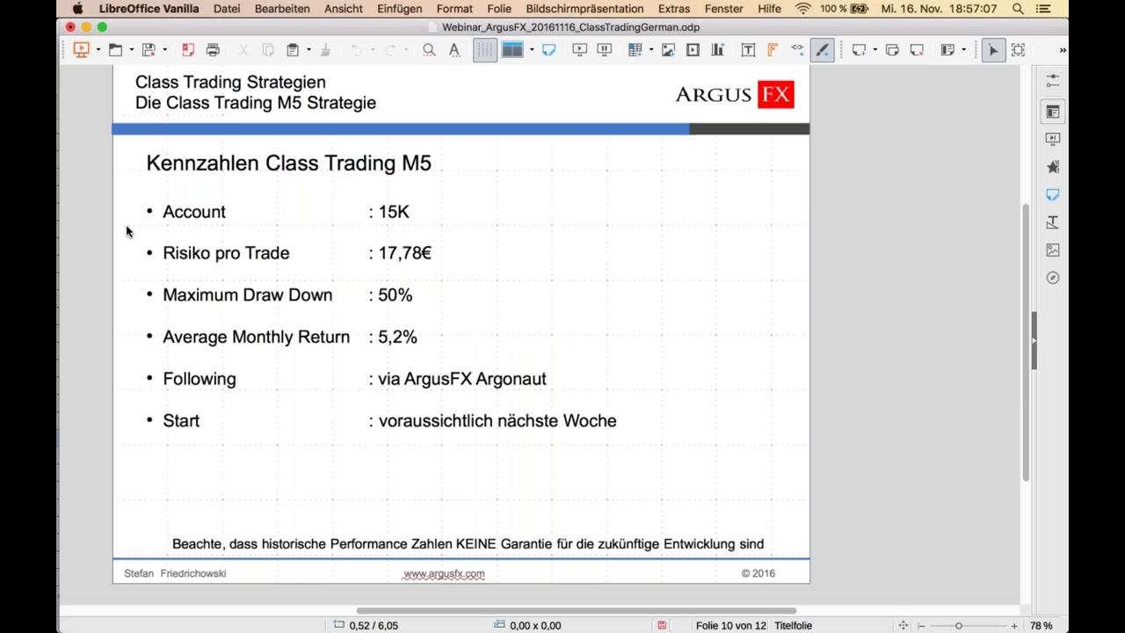